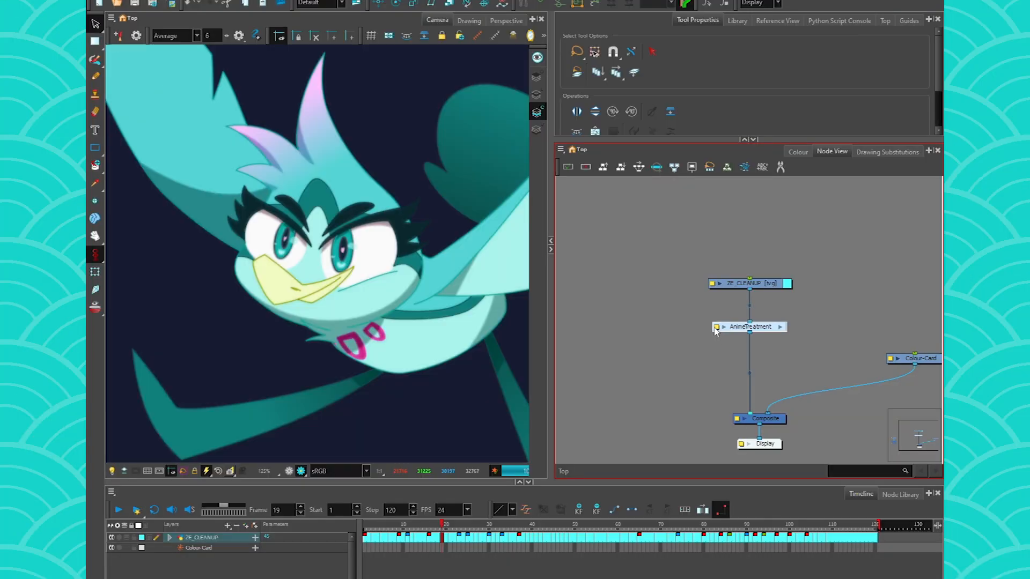
Step: Examine the published attributes of the AnimeTreatment group across its C_Blur, L_Blur and L_Transparency sections
{"action": "left_click", "coordinate": [252, 198]}
{"action": "left_click_drag", "start_coordinate": [617, 219], "coordinate": [797, 125]}
{"action": "left_click", "coordinate": [612, 267]}
{"action": "left_click", "coordinate": [698, 273]}
{"action": "left_click", "coordinate": [612, 266]}
{"action": "left_click", "coordinate": [549, 260]}
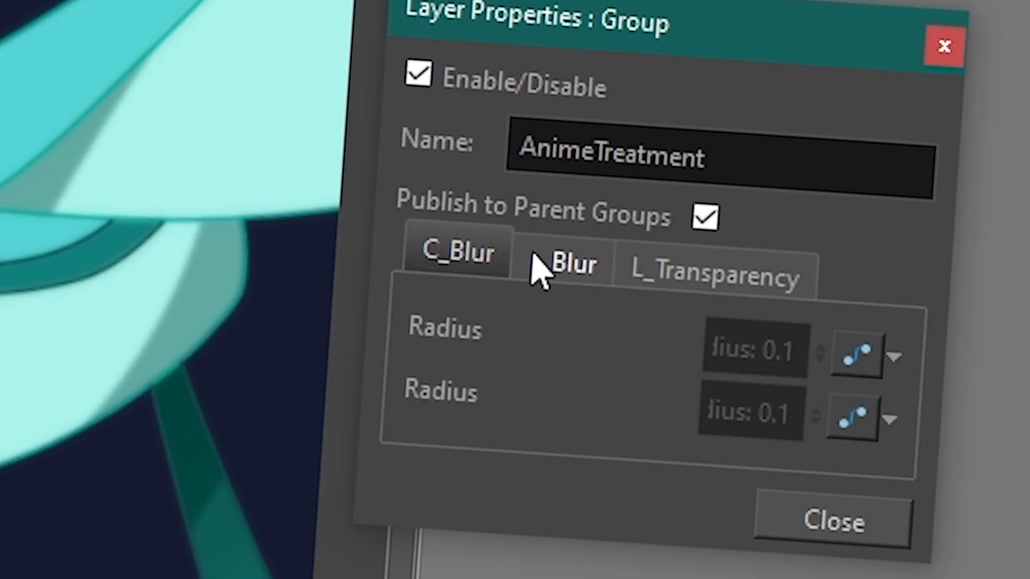
{"action": "left_click", "coordinate": [539, 265]}
{"action": "left_click", "coordinate": [616, 276]}
{"action": "left_click", "coordinate": [560, 266]}
{"action": "left_click", "coordinate": [449, 256]}
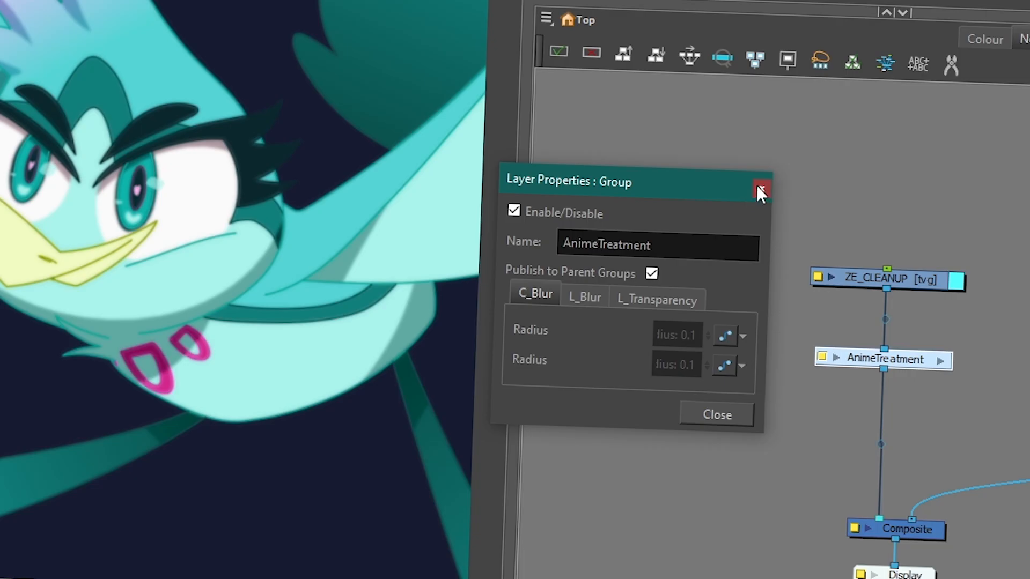
{"action": "left_click", "coordinate": [891, 212]}
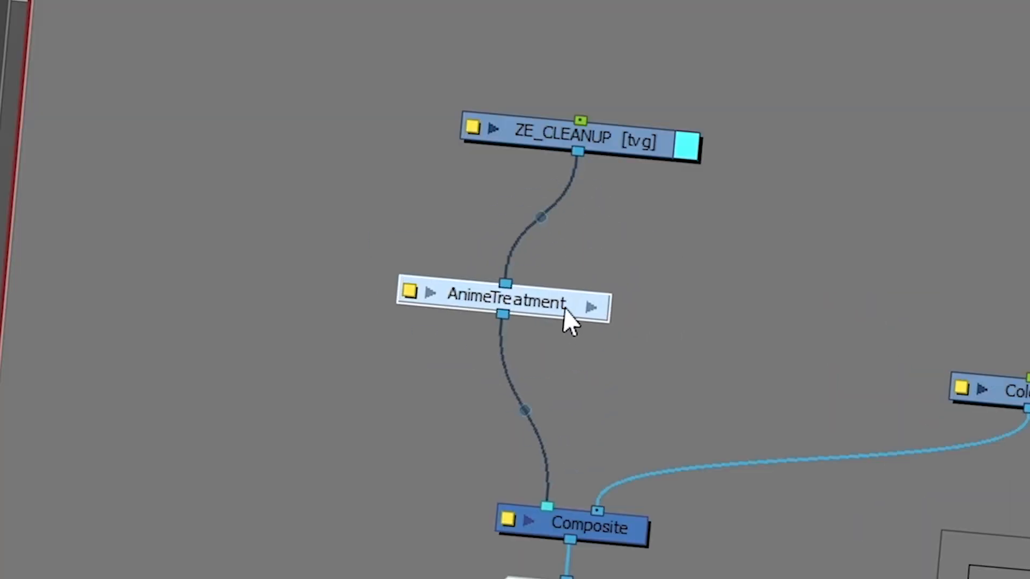
Step: Ungroup the AnimeTreatment group node
{"action": "right_click", "coordinate": [919, 362]}
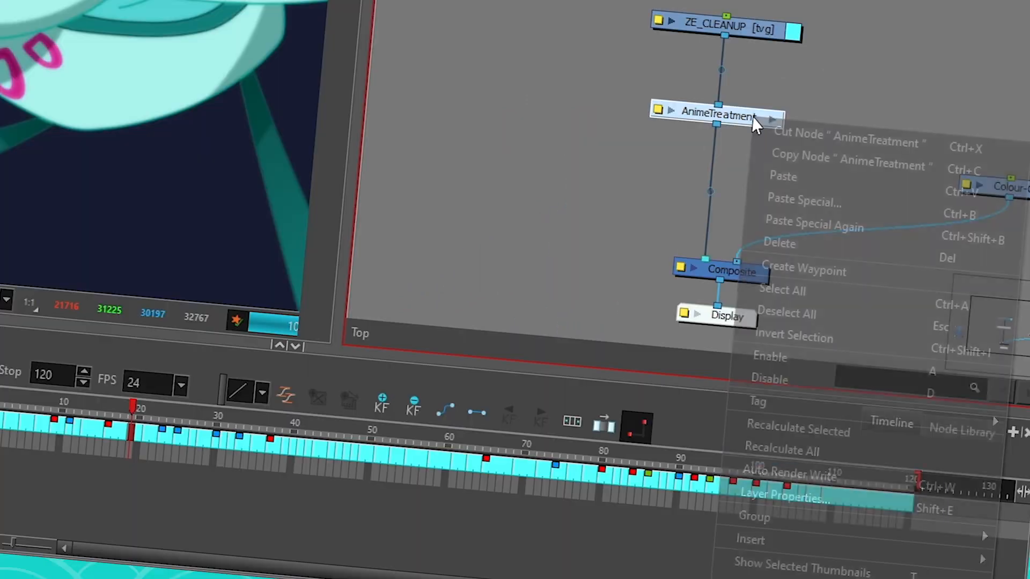
{"action": "mouse_move", "coordinate": [762, 518]}
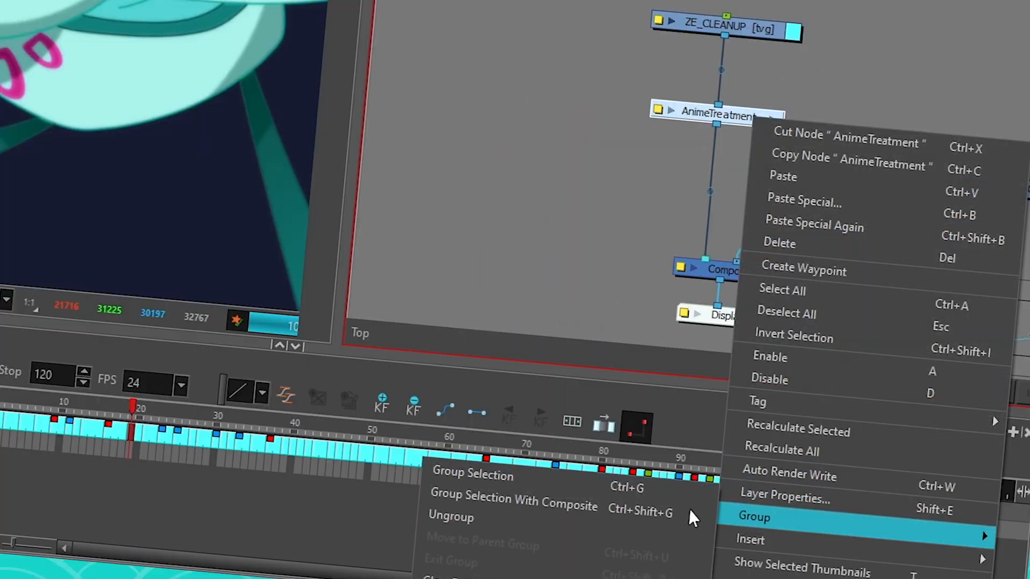
{"action": "left_click", "coordinate": [560, 526]}
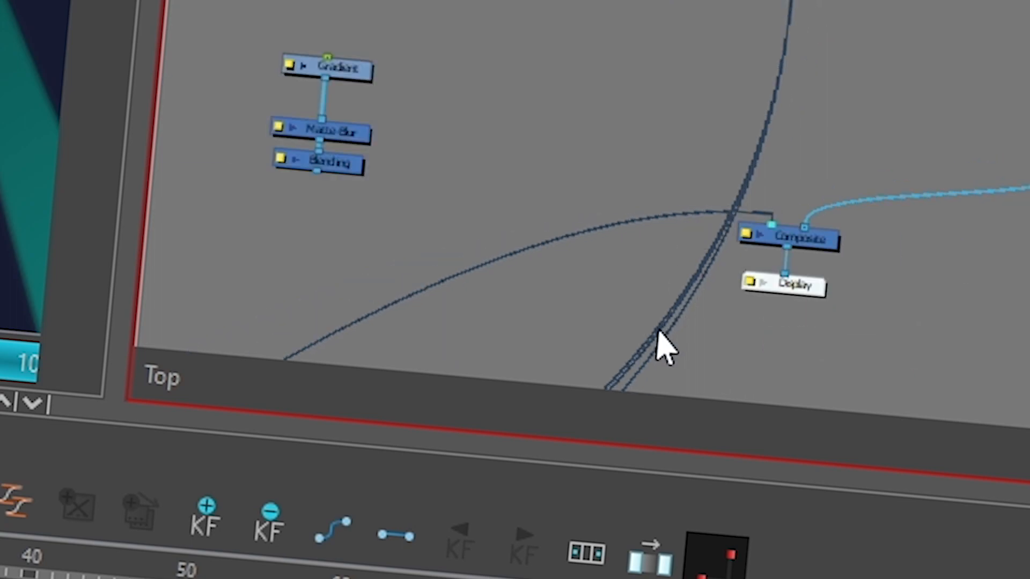
Step: Arrange the ungrouped effect nodes between the ZE_CLEANUP drawing node and the final Composite node
{"action": "left_click_drag", "start_coordinate": [604, 312], "coordinate": [825, 228]}
{"action": "left_click_drag", "start_coordinate": [707, 325], "coordinate": [766, 290]}
{"action": "scroll", "coordinate": [767, 291], "scroll_direction": "down", "scroll_amount": 4}
{"action": "left_click_drag", "start_coordinate": [648, 403], "coordinate": [849, 268]}
{"action": "scroll", "coordinate": [740, 316], "scroll_direction": "up", "scroll_amount": 4}
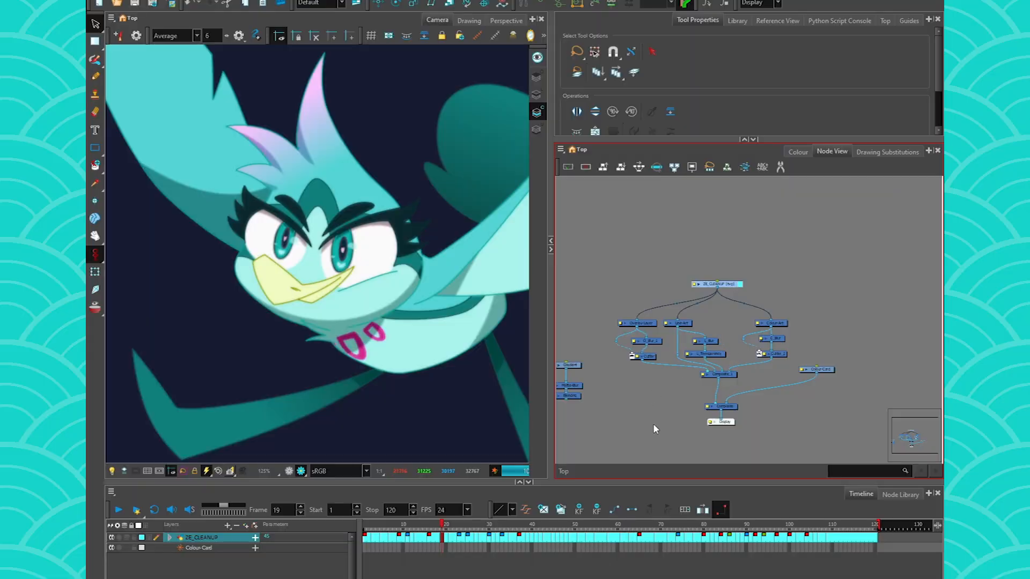
{"action": "left_click_drag", "start_coordinate": [650, 443], "coordinate": [852, 243]}
{"action": "left_click_drag", "start_coordinate": [666, 387], "coordinate": [869, 235]}
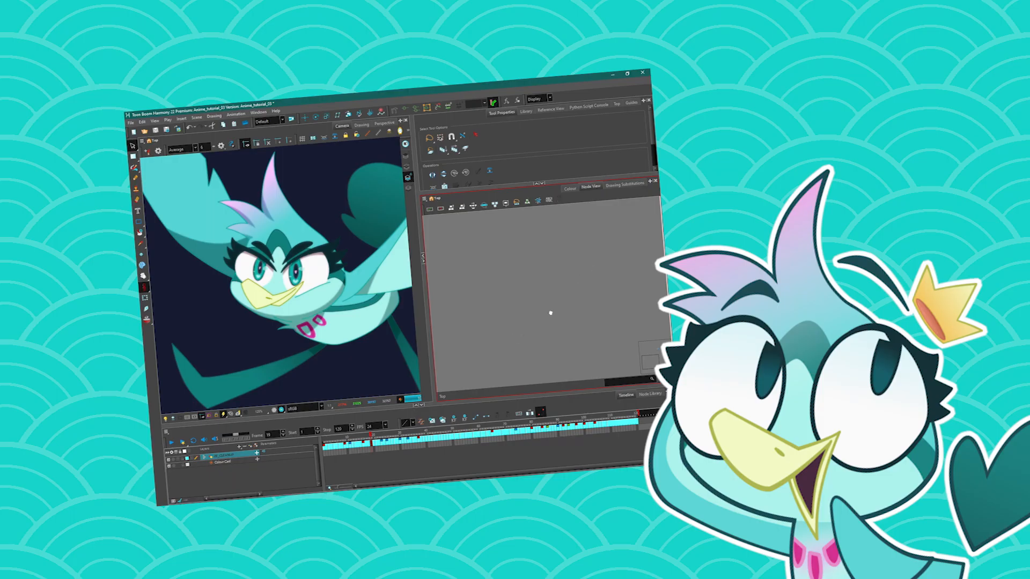
{"action": "left_click_drag", "start_coordinate": [622, 236], "coordinate": [484, 313]}
{"action": "scroll", "coordinate": [515, 305], "scroll_direction": "up", "scroll_amount": 5}
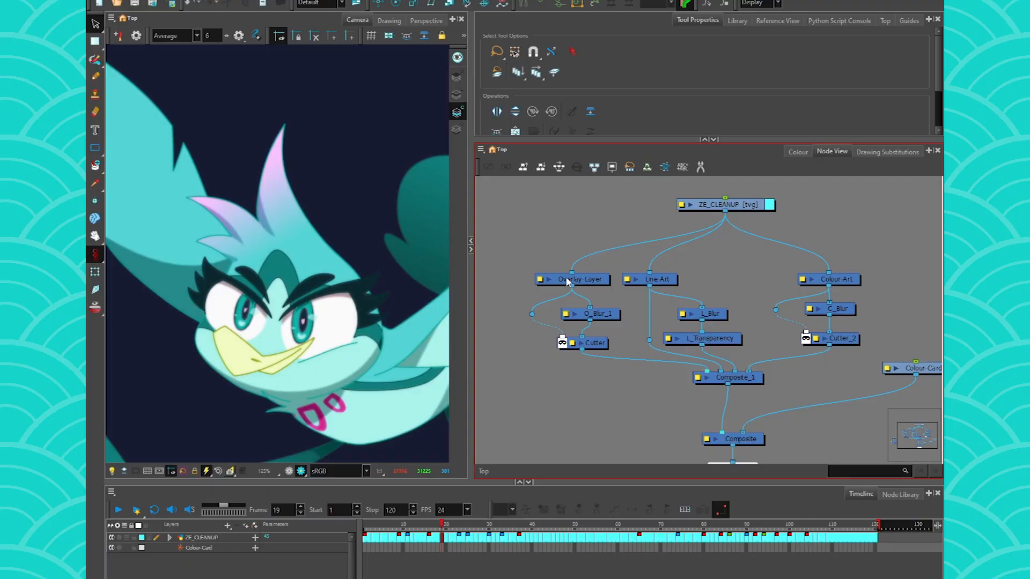
{"action": "left_click_drag", "start_coordinate": [726, 317], "coordinate": [728, 312]}
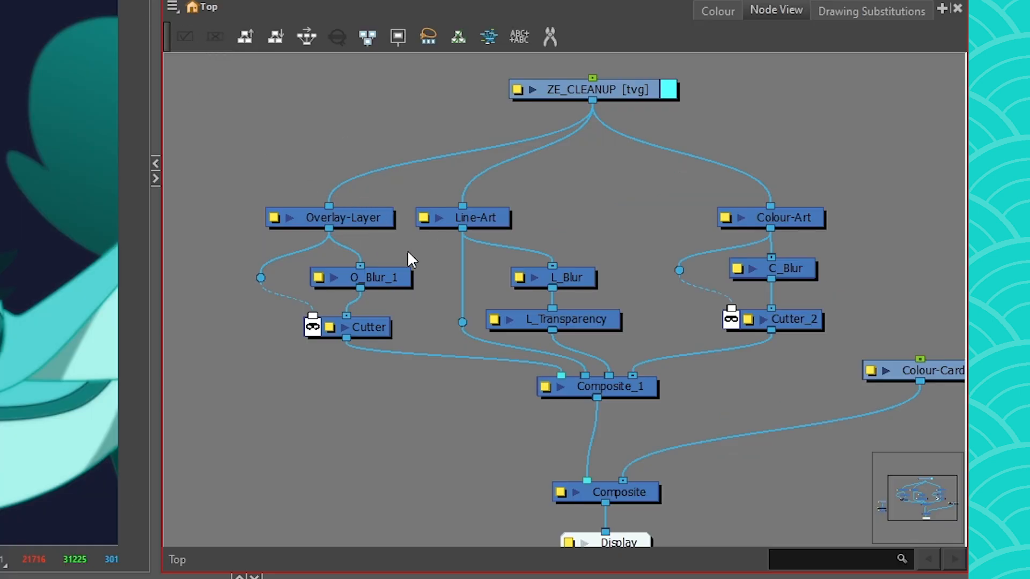
Step: Turn on Publish Attribute Mode for the node view and examine the publishing options of the C_Blur node
{"action": "left_click", "coordinate": [725, 217]}
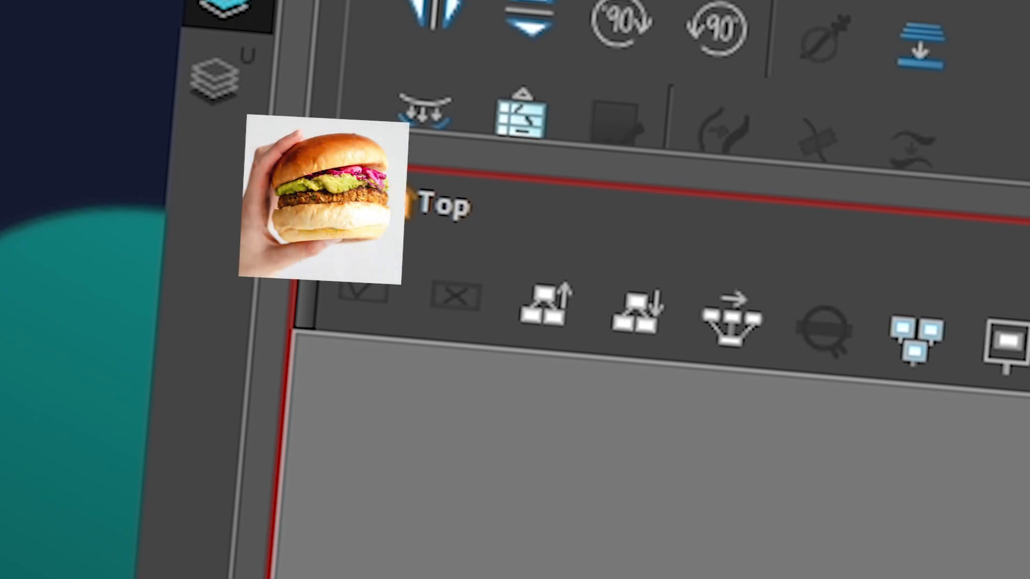
{"action": "left_click", "coordinate": [325, 191]}
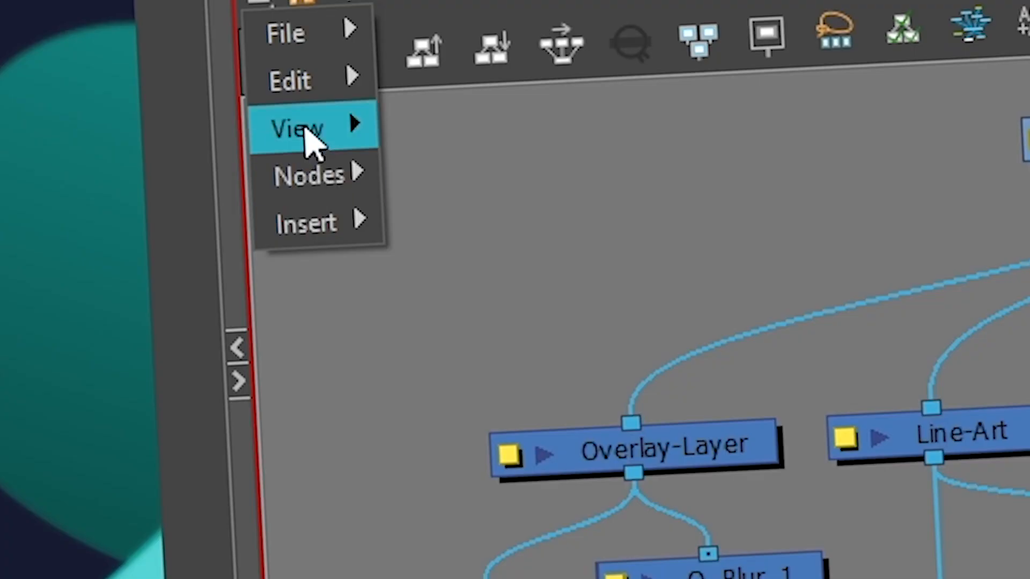
{"action": "mouse_move", "coordinate": [306, 132]}
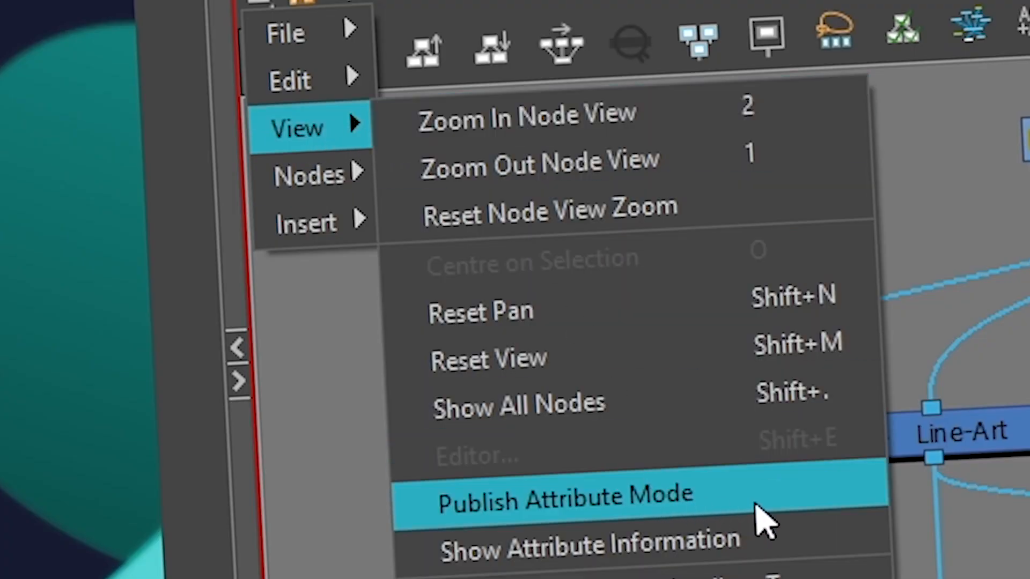
{"action": "left_click", "coordinate": [752, 504]}
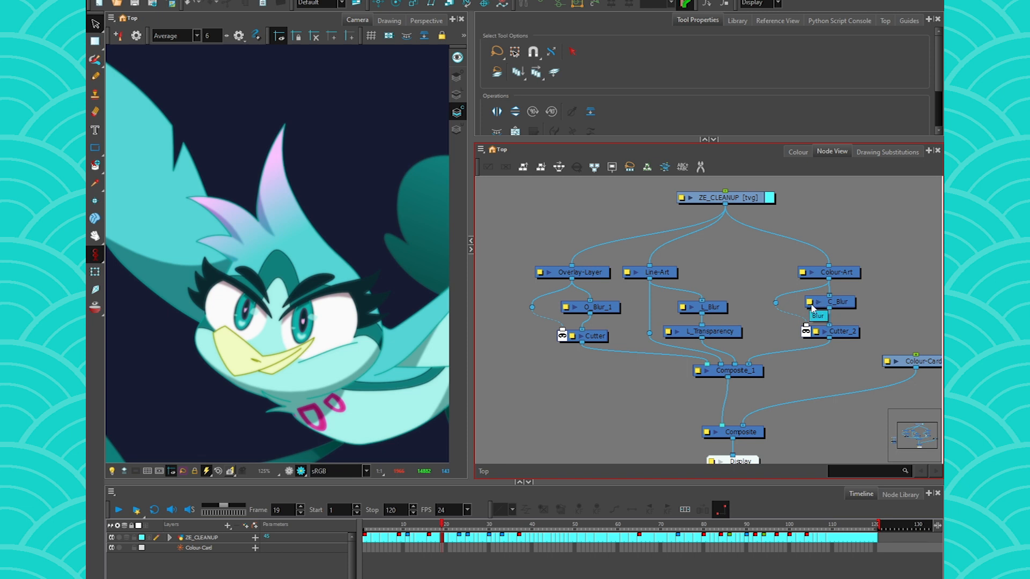
{"action": "left_click", "coordinate": [810, 302]}
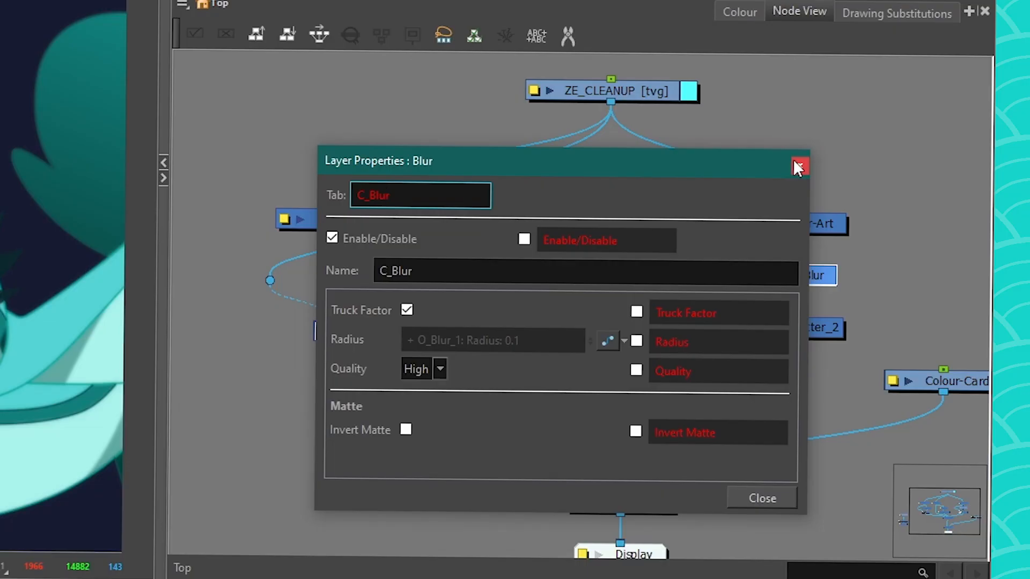
{"action": "left_click", "coordinate": [882, 67]}
Step: Group all effect nodes between ZE_CLEANUP and the final Composite, including Composite_1
{"action": "left_click_drag", "start_coordinate": [679, 159], "coordinate": [846, 262]}
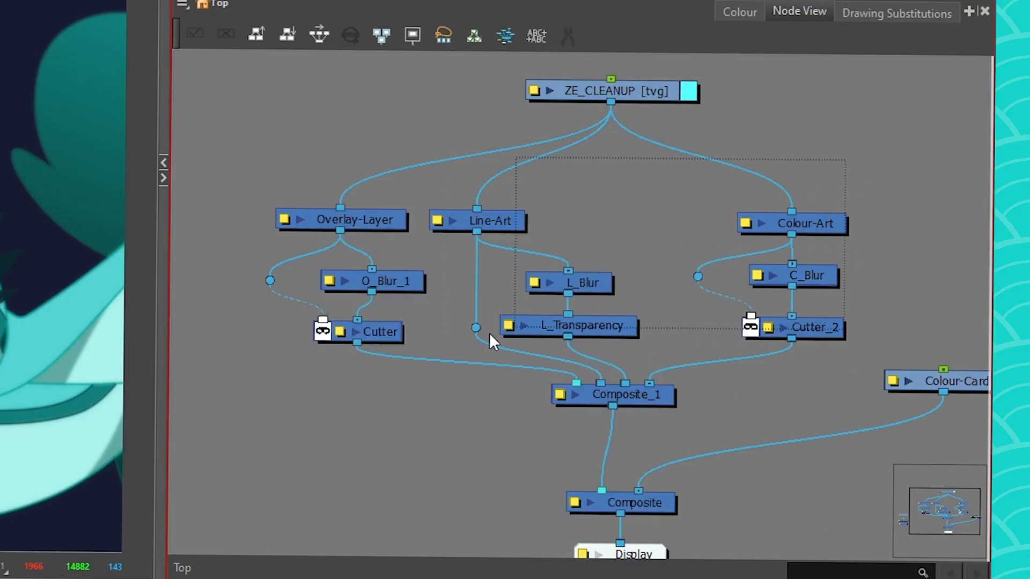
{"action": "left_click_drag", "start_coordinate": [275, 427], "coordinate": [275, 427]}
{"action": "left_click_drag", "start_coordinate": [214, 154], "coordinate": [829, 450]}
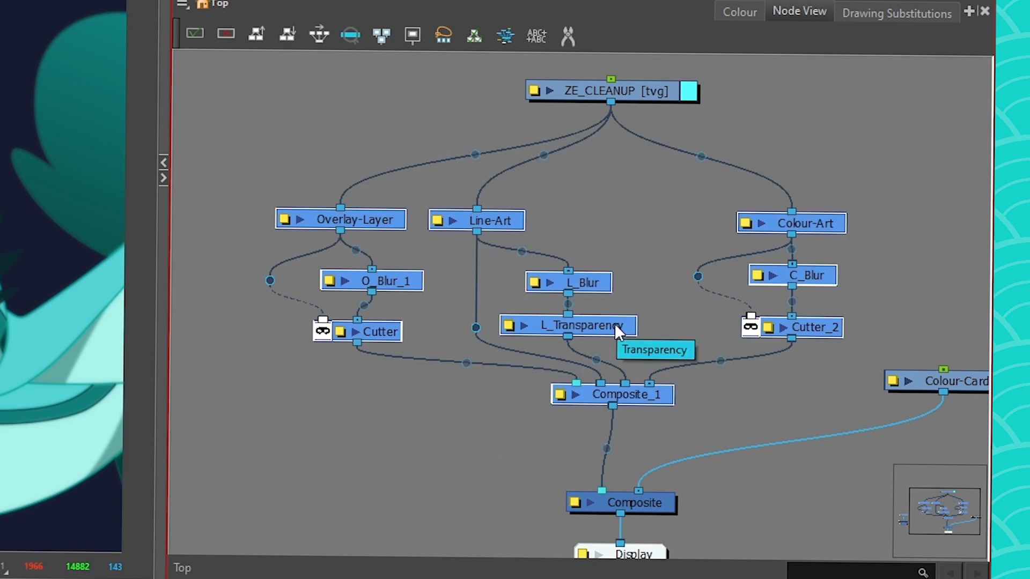
{"action": "key", "text": "ctrl+g"}
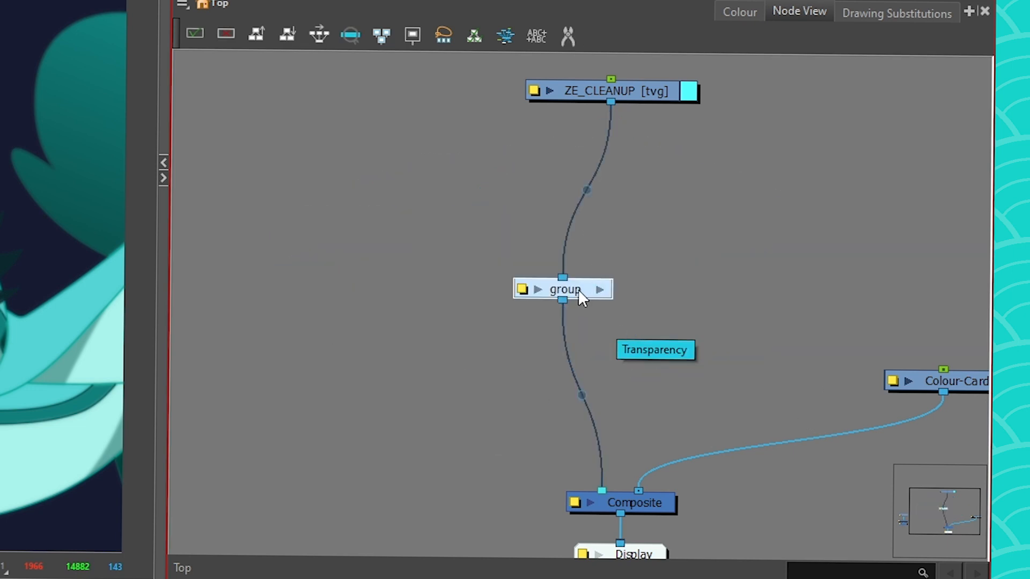
Step: Align the new group under ZE_CLEANUP and rename it ANIM_TR
{"action": "left_click_drag", "start_coordinate": [610, 273], "coordinate": [625, 268]}
{"action": "double_click", "coordinate": [568, 269]}
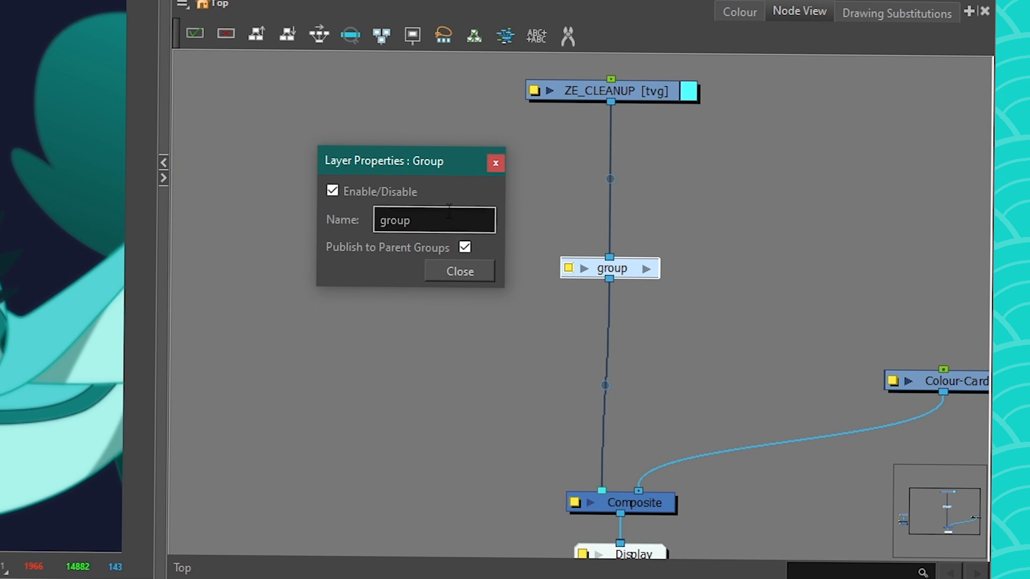
{"action": "type", "text": "ANIM_TR"}
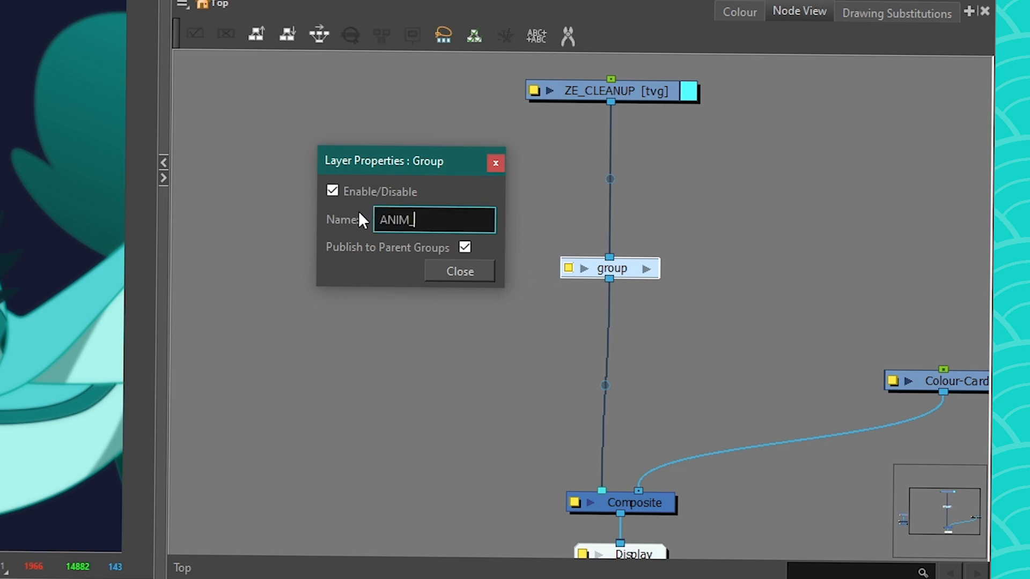
{"action": "key", "text": "Return"}
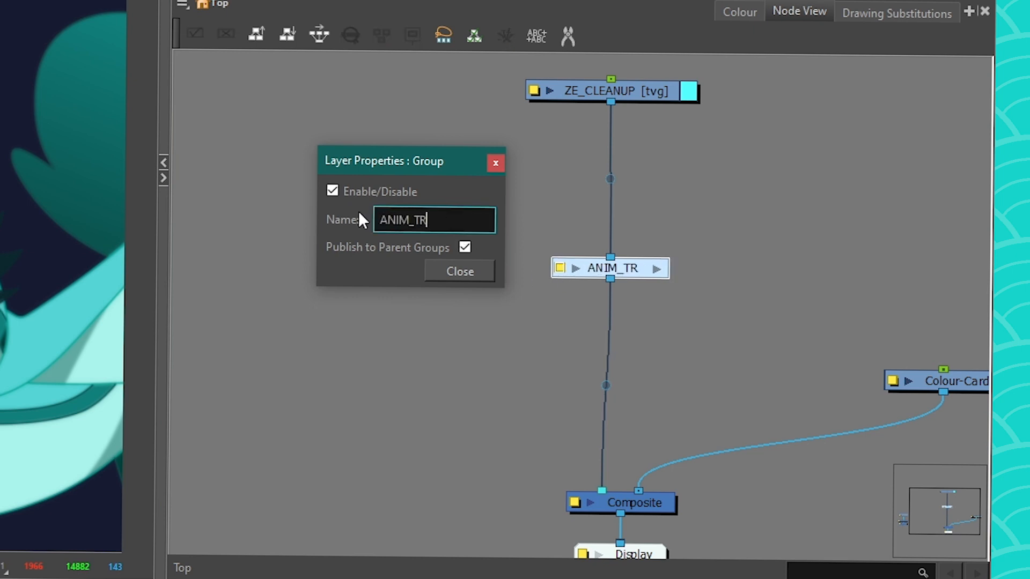
{"action": "left_click", "coordinate": [469, 275]}
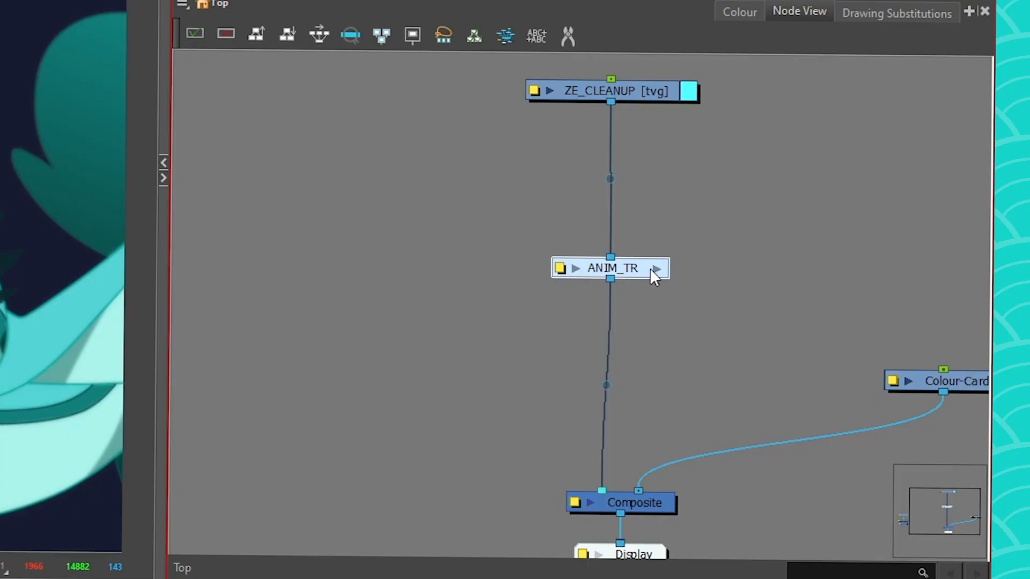
Step: Inside the ANIM_TR group, unlink C_Blur's Radius from its shared function and publish the Radius attribute
{"action": "left_click", "coordinate": [655, 268]}
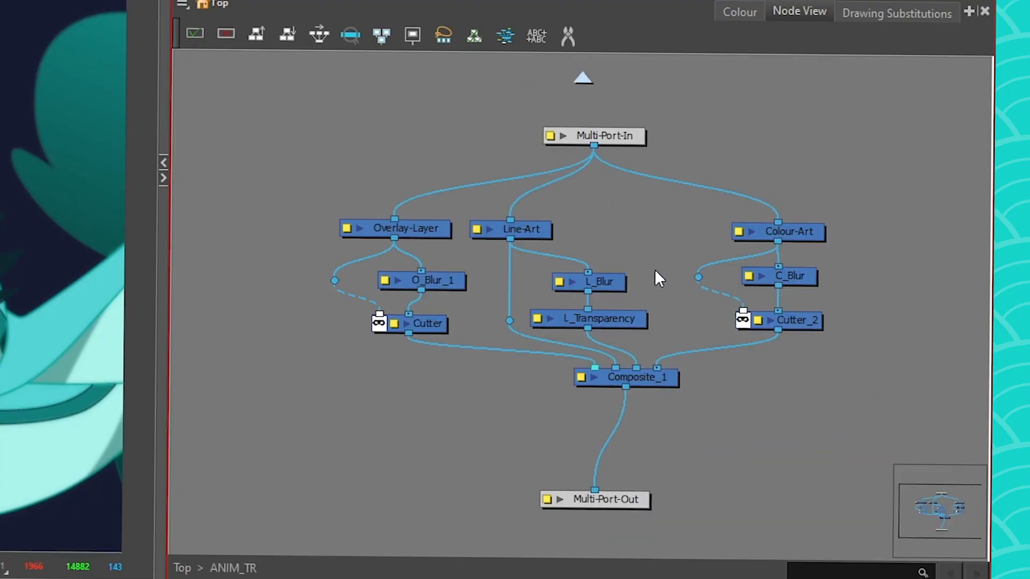
{"action": "double_click", "coordinate": [747, 274]}
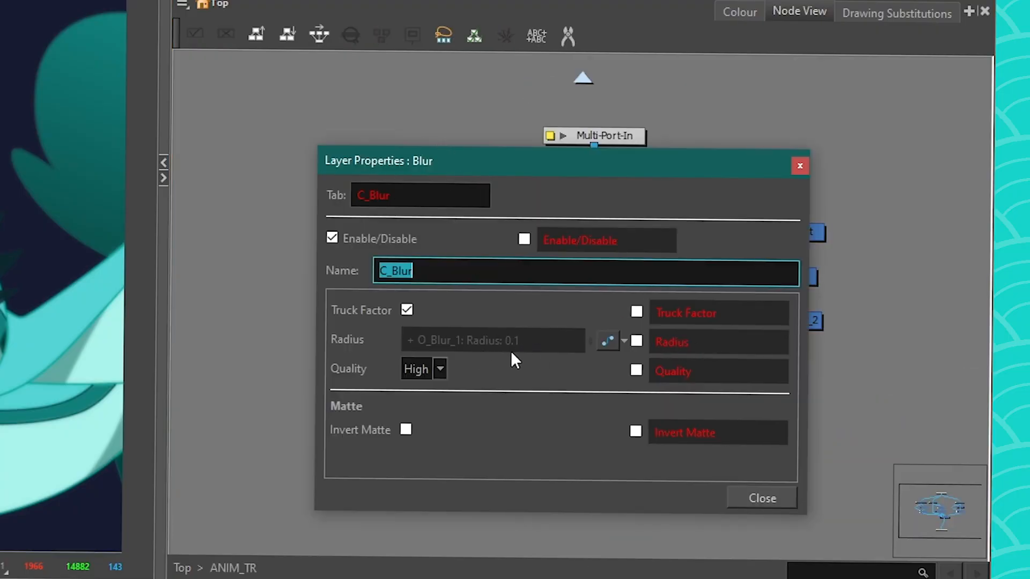
{"action": "left_click", "coordinate": [624, 341]}
{"action": "left_click", "coordinate": [623, 405]}
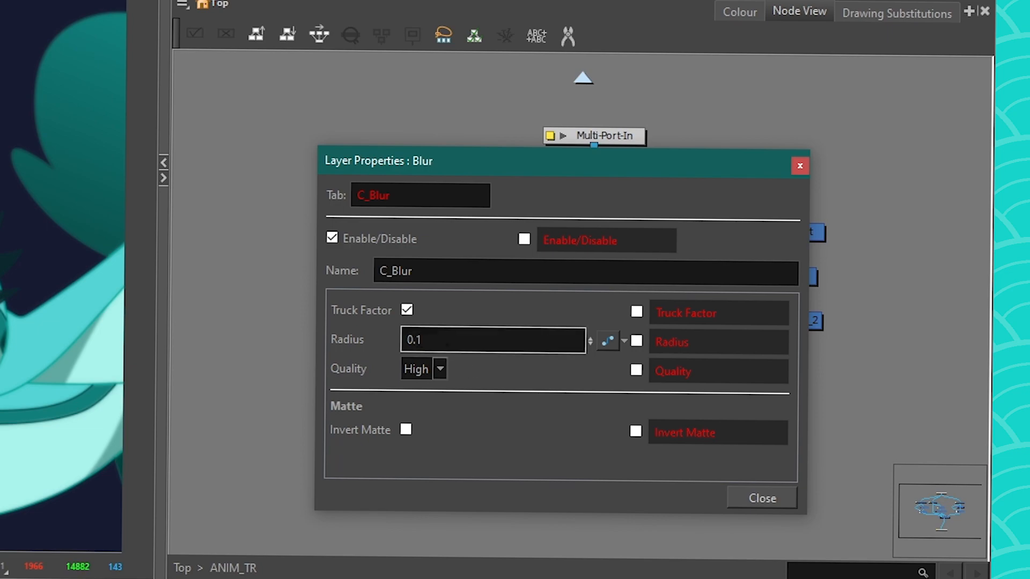
{"action": "left_click", "coordinate": [636, 341]}
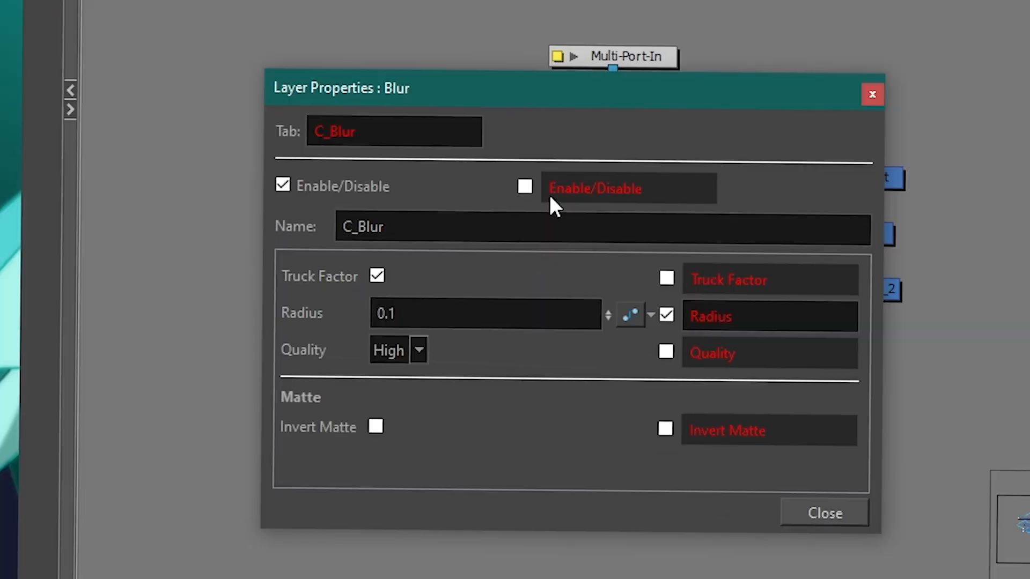
{"action": "double_click", "coordinate": [371, 121]}
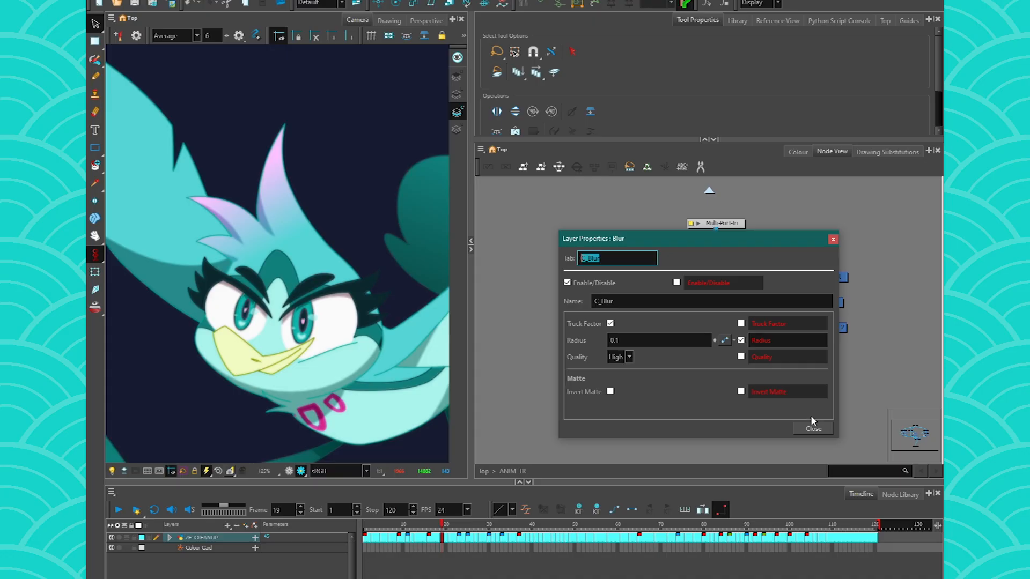
{"action": "left_click", "coordinate": [824, 513]}
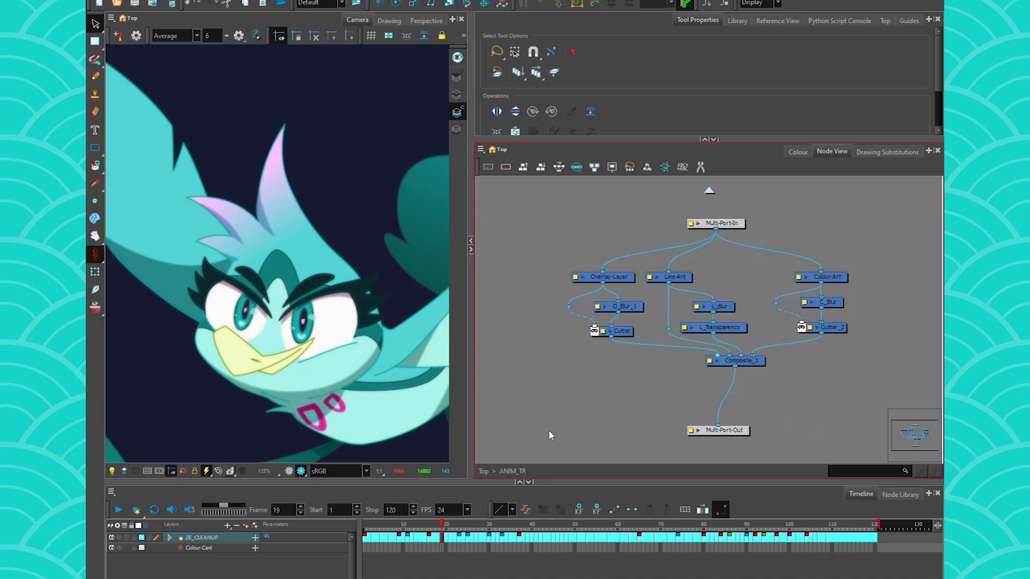
Step: Return to the top level and set the published C_Blur Radius of the ANIM_TR group to 2
{"action": "left_click", "coordinate": [483, 471]}
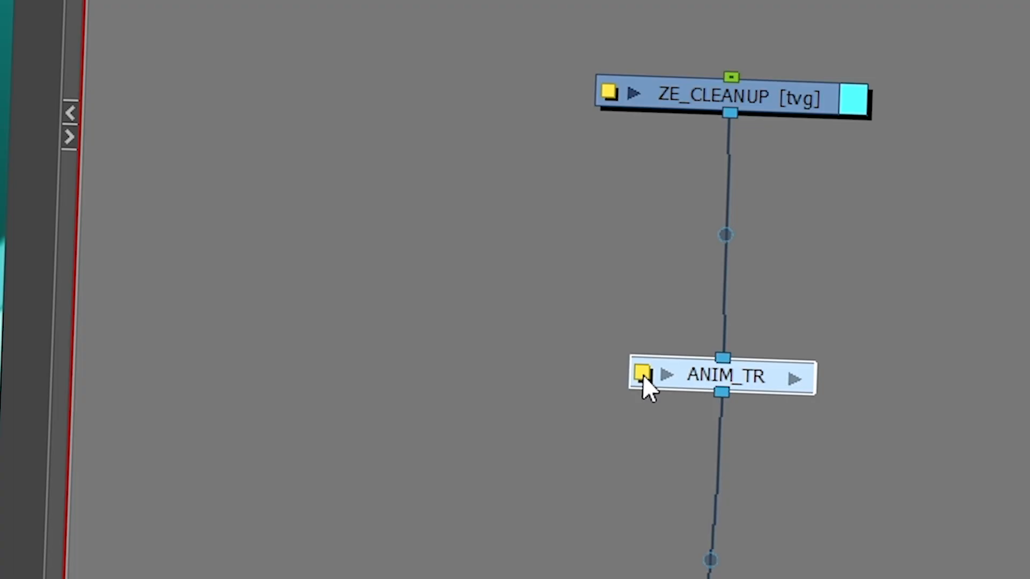
{"action": "left_click", "coordinate": [643, 376]}
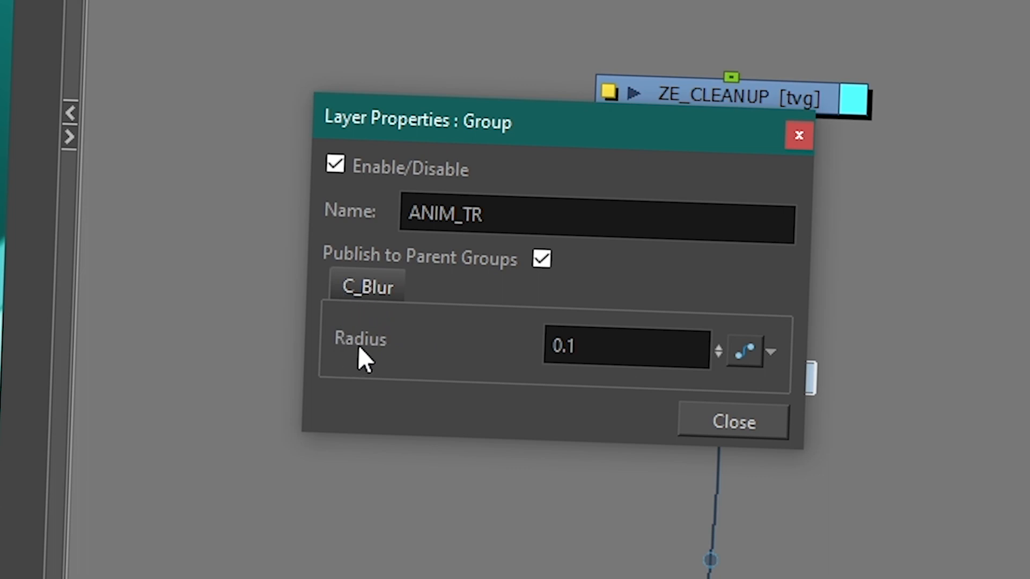
{"action": "left_click", "coordinate": [617, 348]}
{"action": "type", "text": "2"}
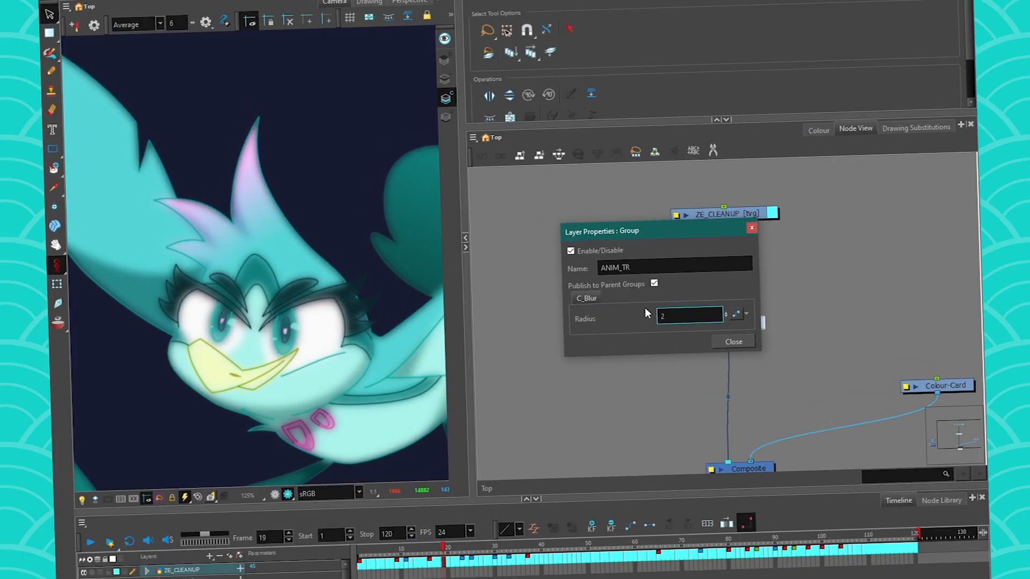
{"action": "left_click", "coordinate": [718, 342]}
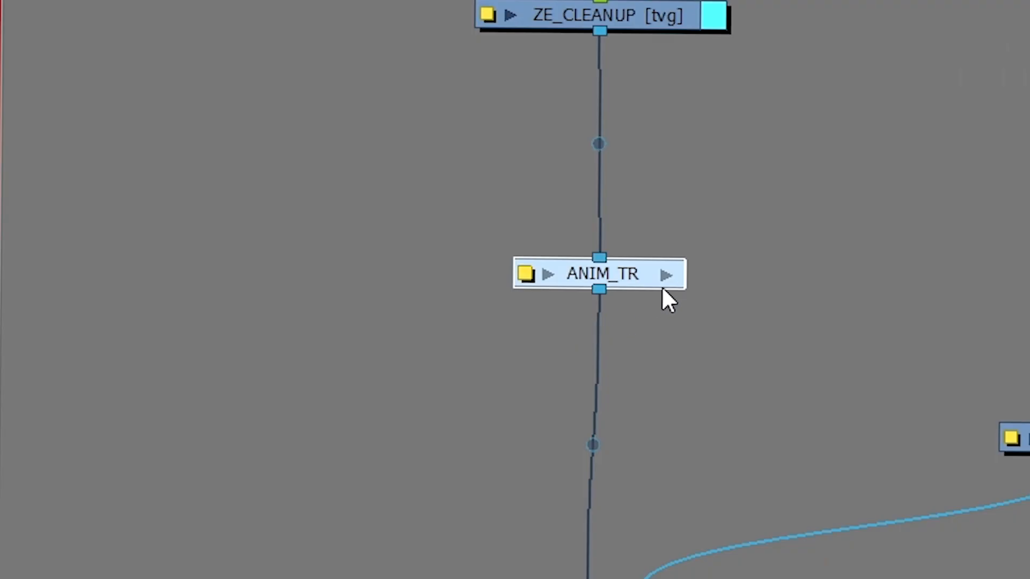
Step: Inside the ANIM_TR group, rename the publishing tab of the L_Blur node to UNICORN
{"action": "left_click", "coordinate": [663, 281]}
{"action": "left_click", "coordinate": [663, 283]}
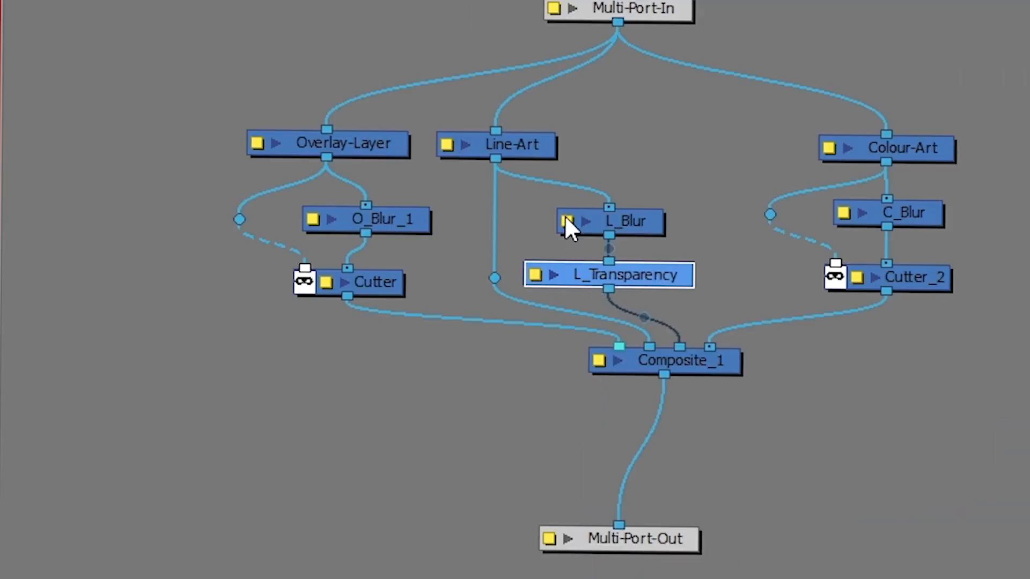
{"action": "left_click", "coordinate": [566, 220]}
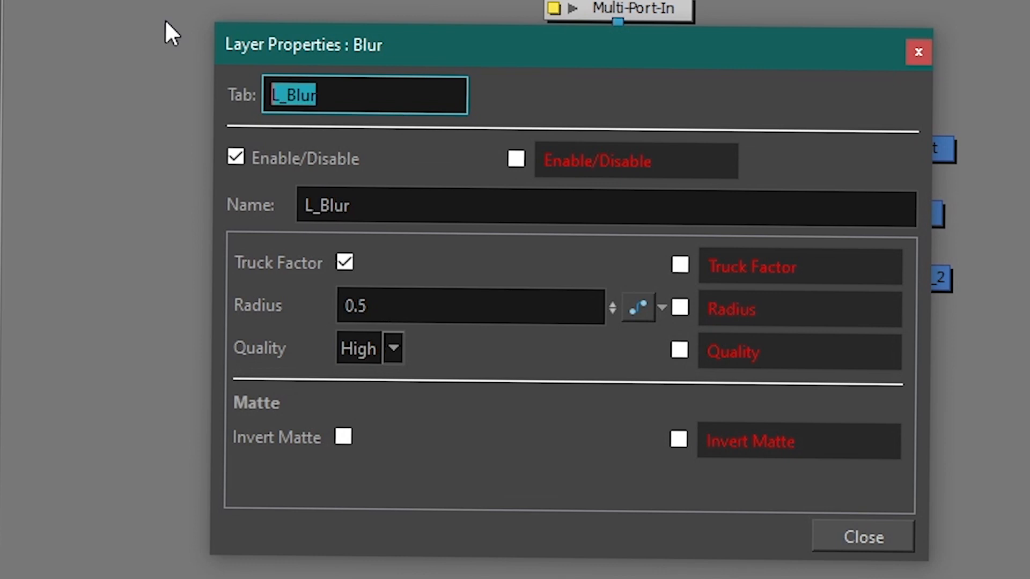
{"action": "type", "text": "UNICORN"}
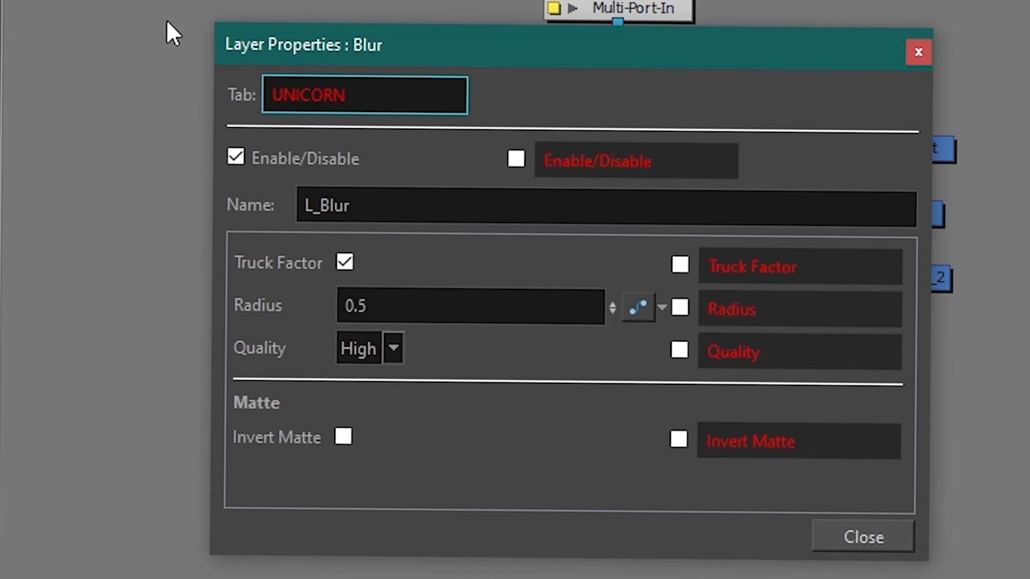
Step: Publish the Radius and Quality attributes of the L_Blur node under the UNICORN tab
{"action": "left_click", "coordinate": [680, 307]}
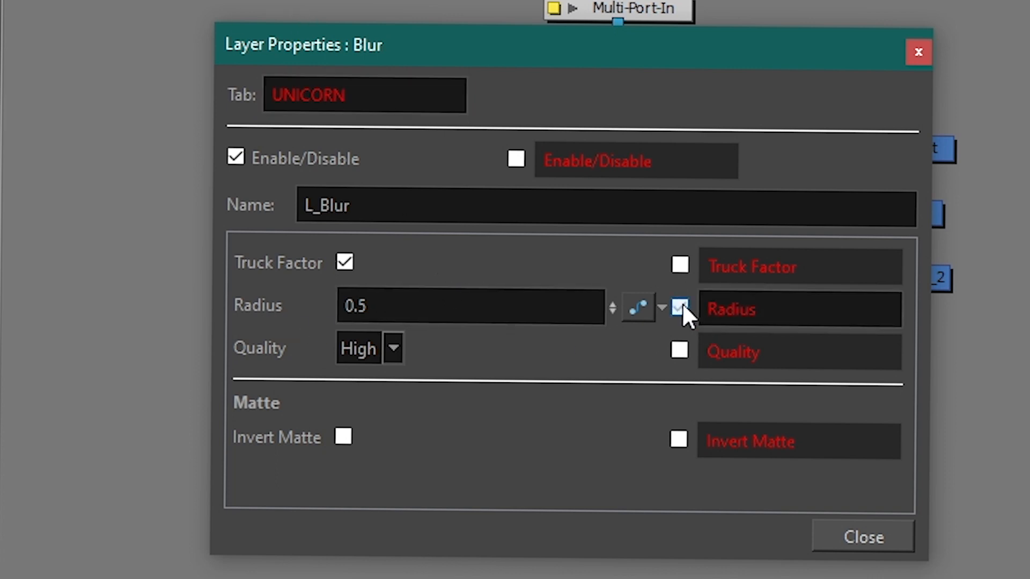
{"action": "left_click", "coordinate": [678, 350]}
{"action": "left_click", "coordinate": [843, 532]}
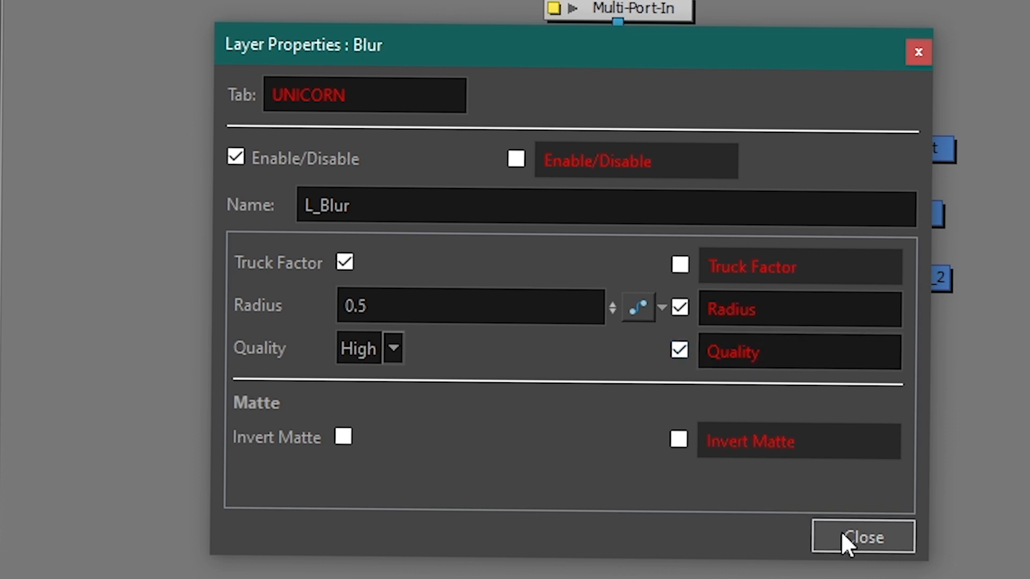
Step: Unlink O_Blur_1's Radius from its function and publish its Radius and Invert Matte attributes under the C_Blur tab
{"action": "left_click_drag", "start_coordinate": [401, 228], "coordinate": [414, 220]}
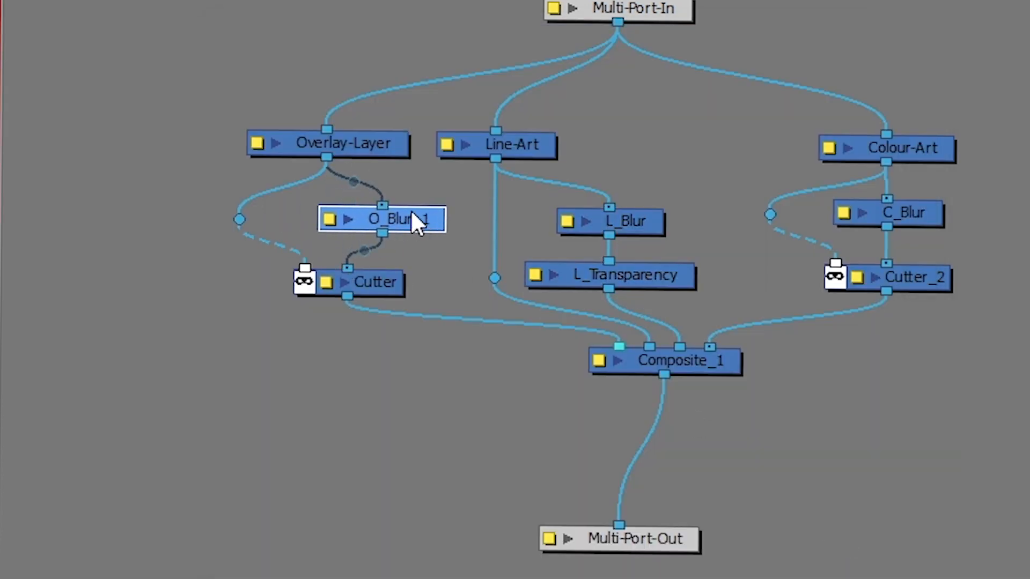
{"action": "double_click", "coordinate": [339, 217]}
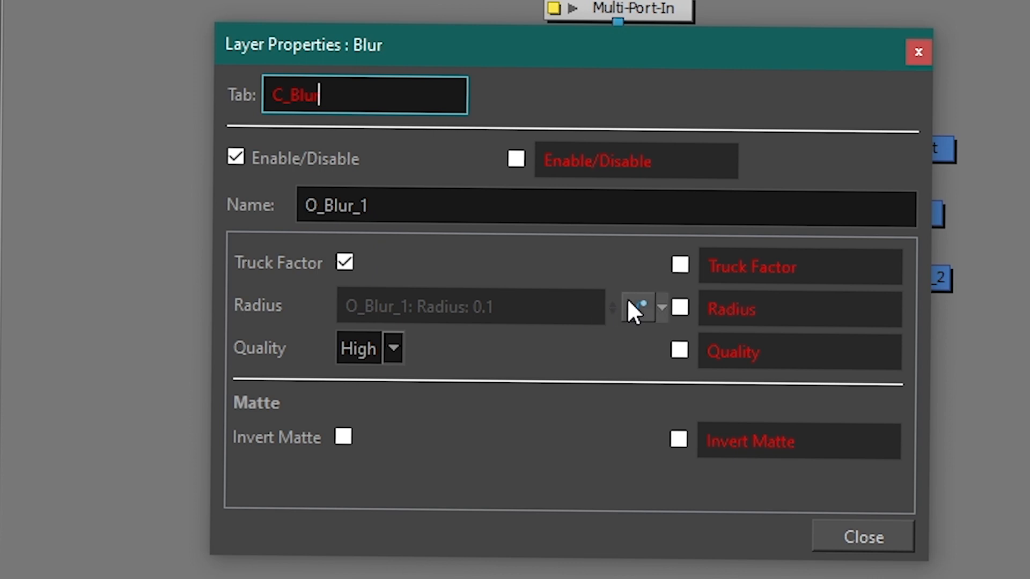
{"action": "left_click", "coordinate": [661, 308]}
{"action": "left_click", "coordinate": [682, 406]}
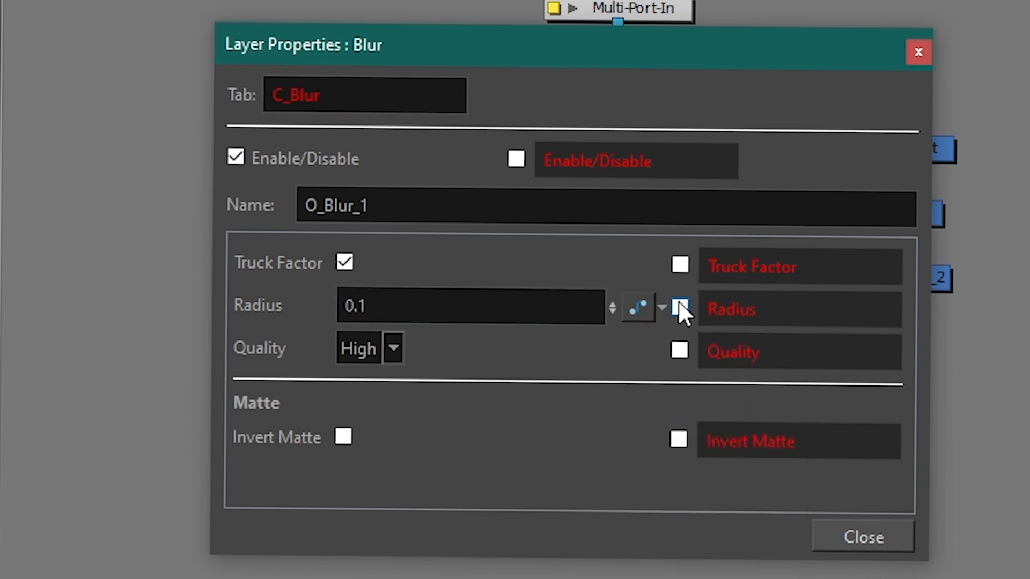
{"action": "left_click", "coordinate": [679, 307]}
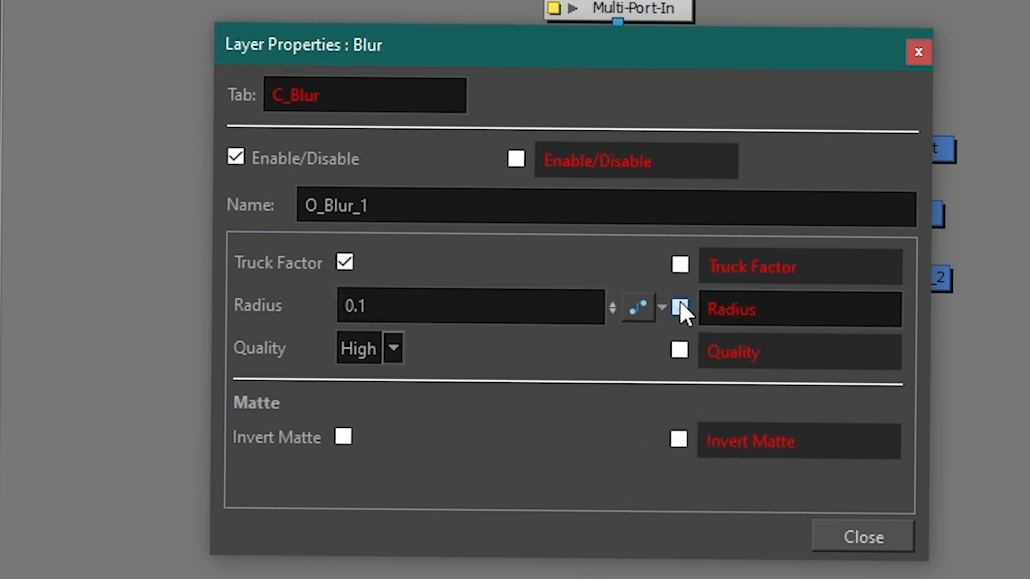
{"action": "left_click", "coordinate": [678, 439]}
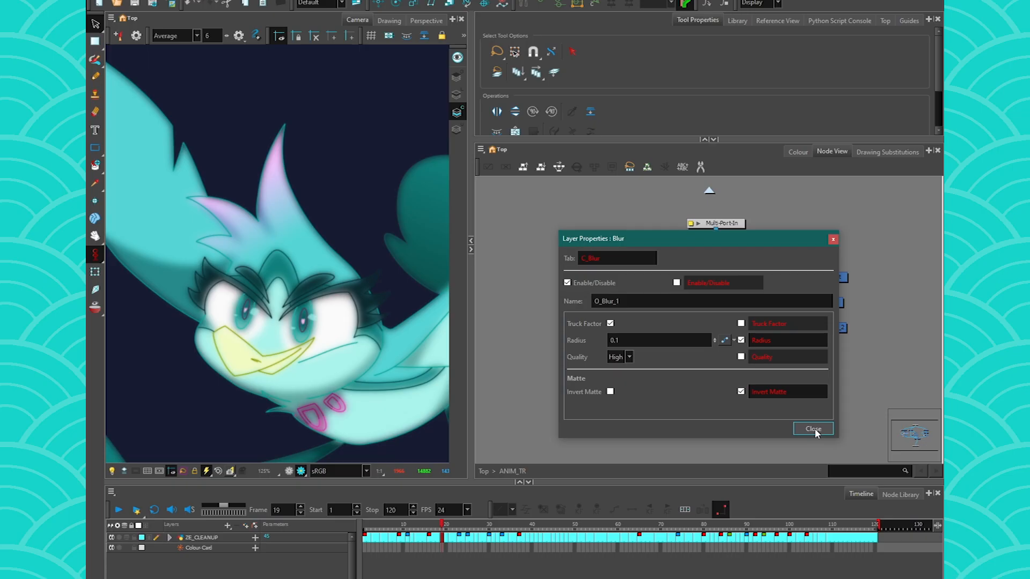
{"action": "left_click", "coordinate": [863, 537]}
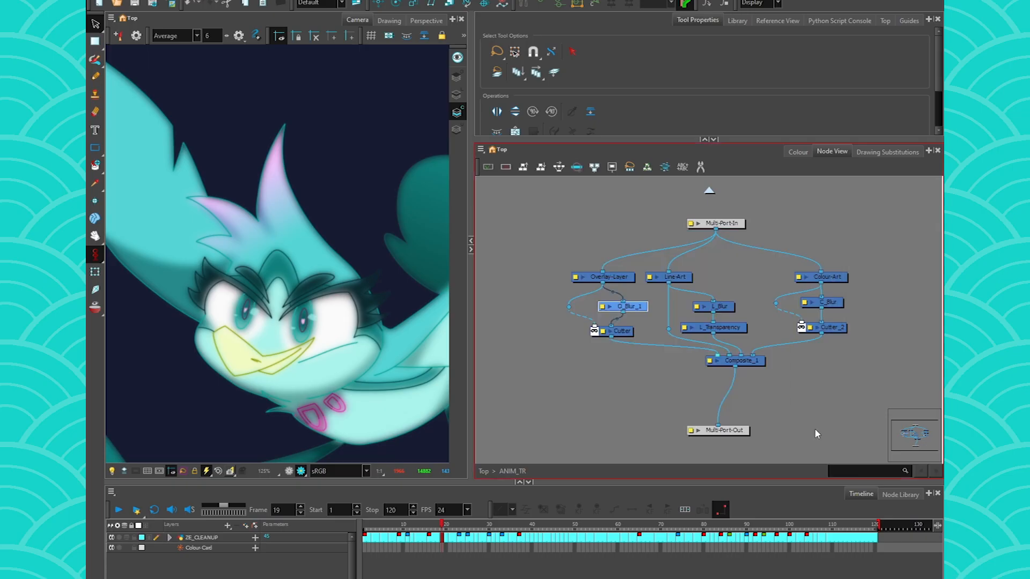
Step: Return to the top level and view the published attributes of the ANIM_TR group, including those under UNICORN
{"action": "left_click", "coordinate": [484, 471]}
{"action": "left_click", "coordinate": [681, 328]}
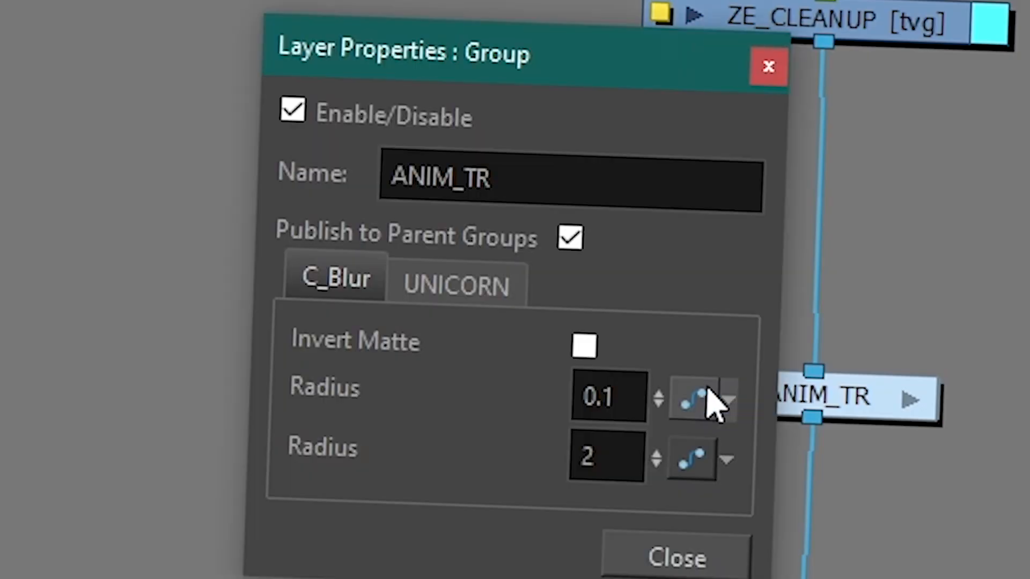
{"action": "left_click", "coordinate": [486, 290]}
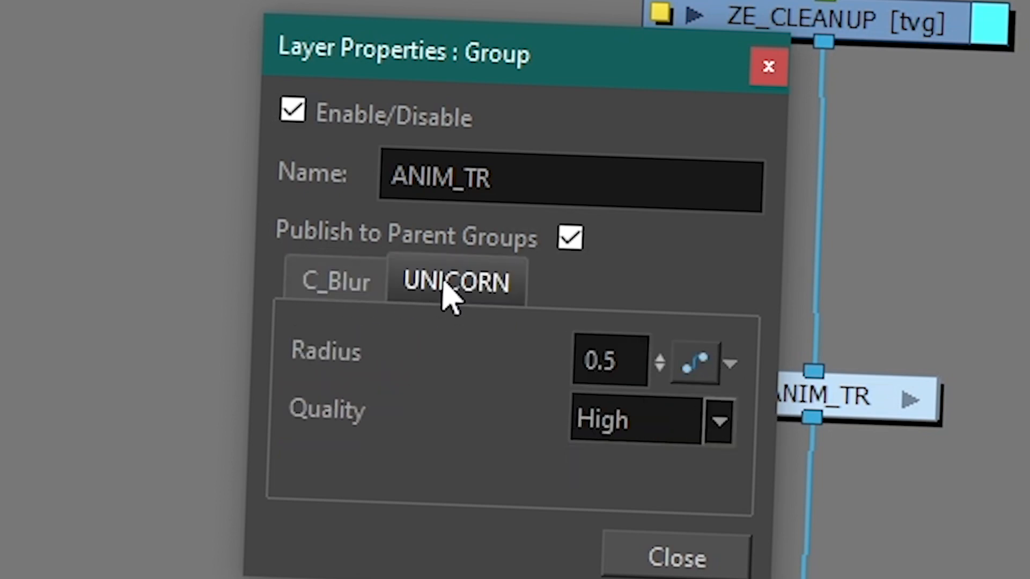